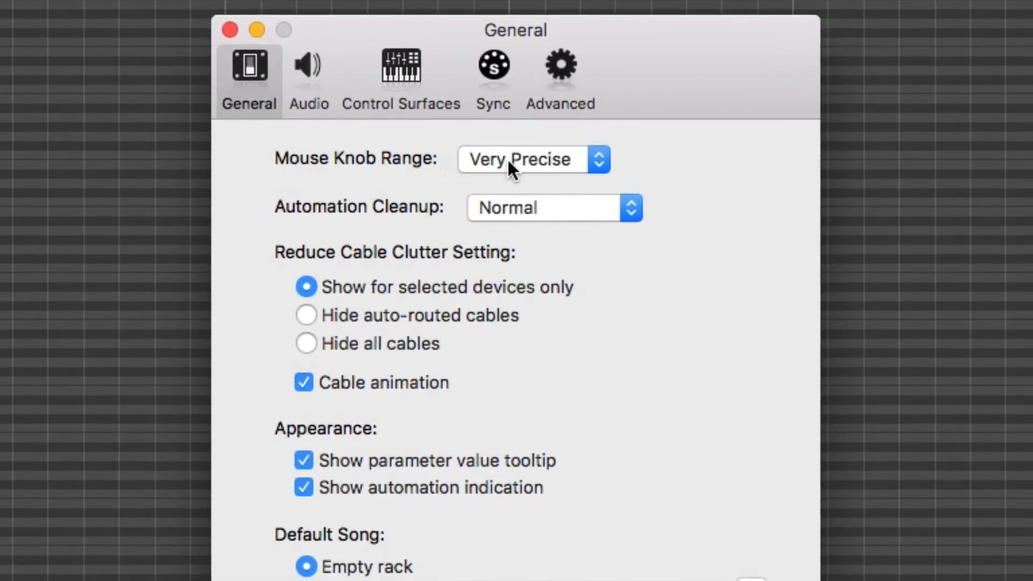
Review the available options for Mouse Knob Range and Automation Cleanup in the General preferences.
{"action": "left_click", "coordinate": [525, 156]}
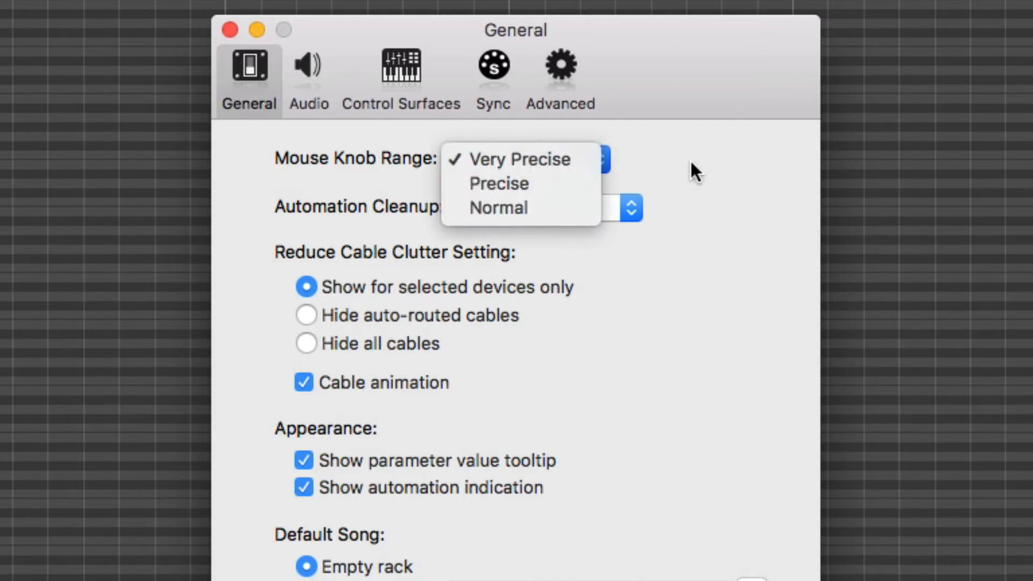
{"action": "left_click", "coordinate": [545, 160]}
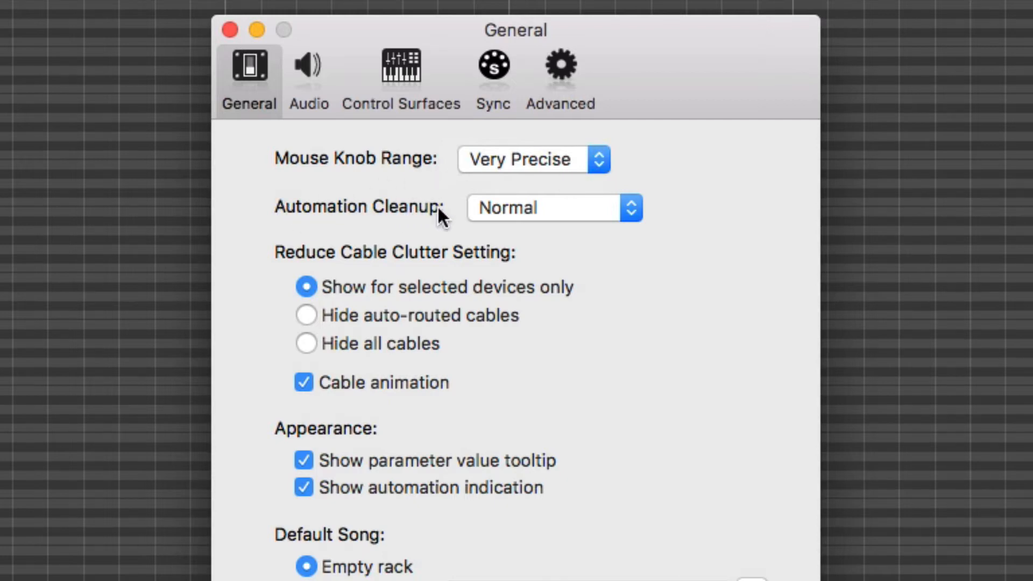
{"action": "left_click", "coordinate": [518, 207]}
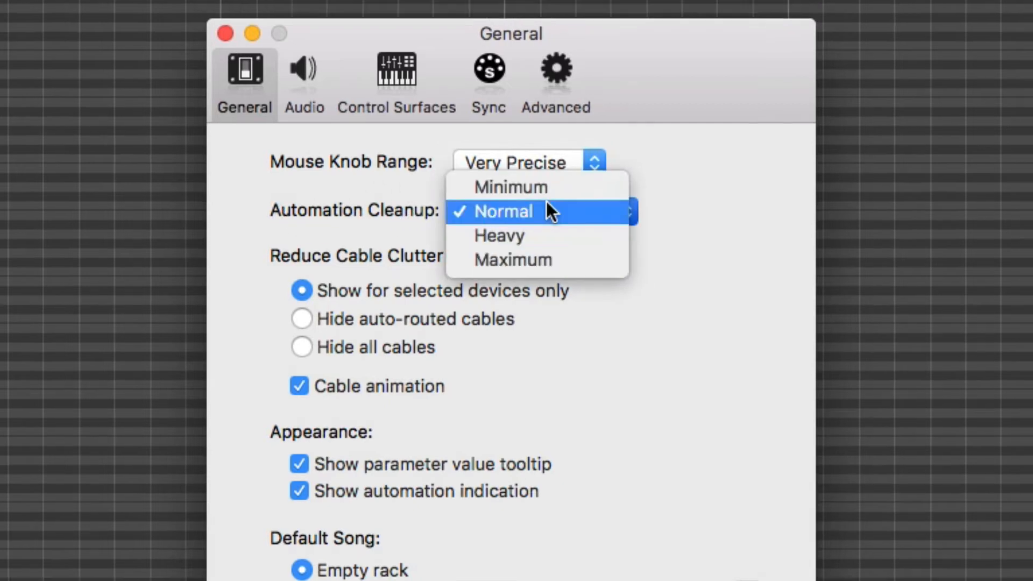
{"action": "left_click", "coordinate": [714, 252]}
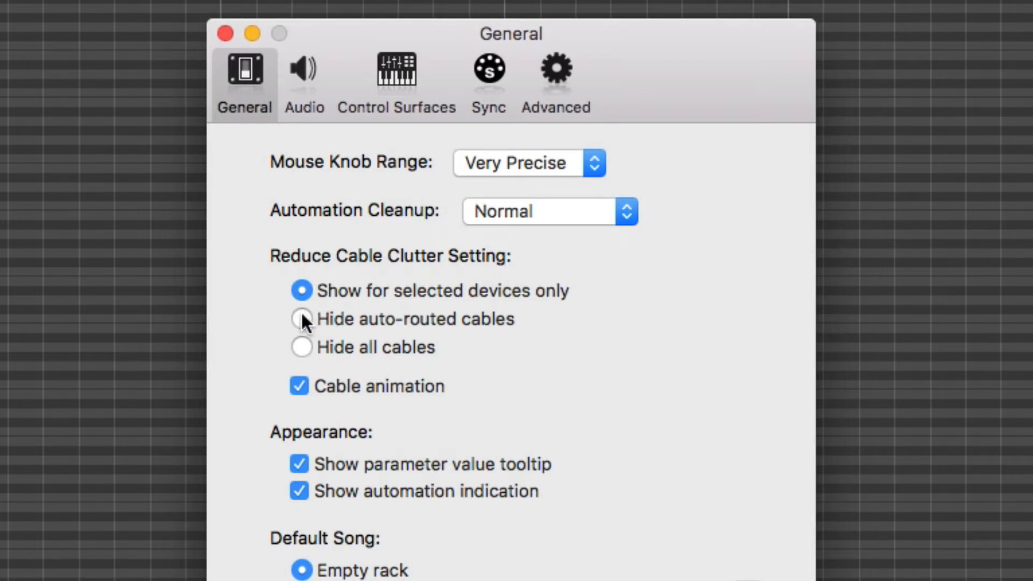
Try Hide all cables and the Template default song, restoring Show for selected devices only and Empty rack with last-song opening off.
{"action": "left_click", "coordinate": [302, 348]}
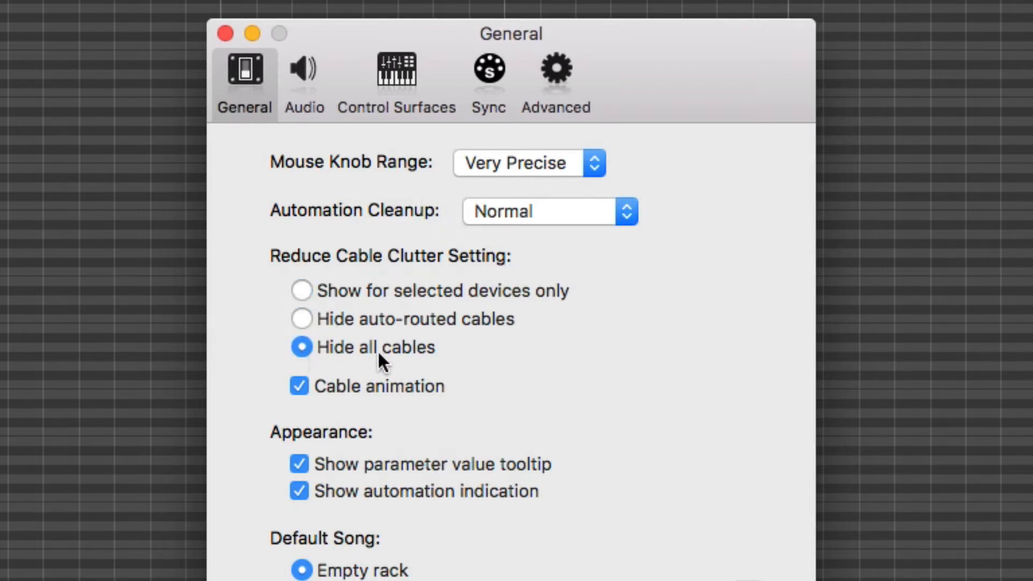
{"action": "left_click", "coordinate": [300, 287]}
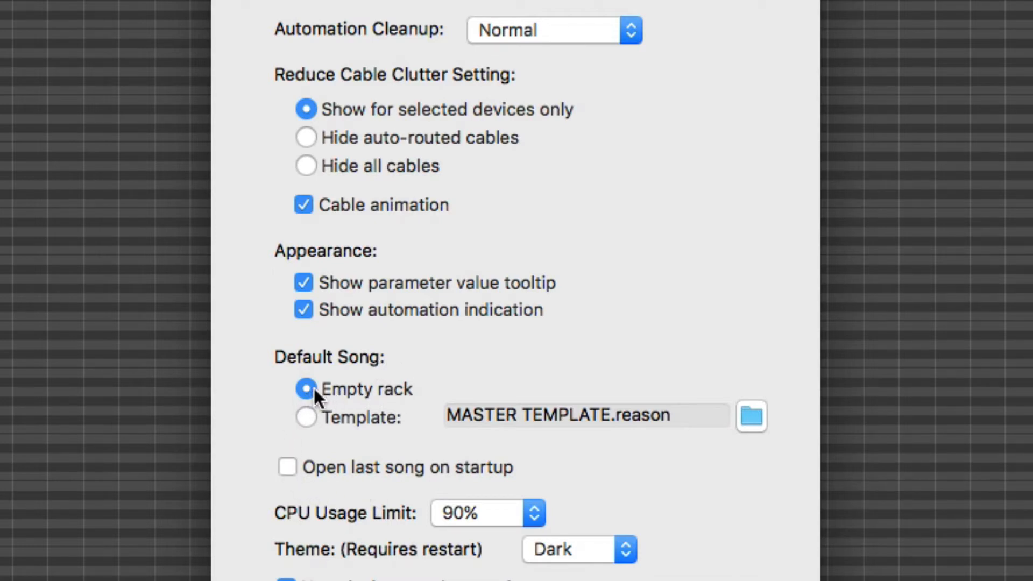
{"action": "left_click", "coordinate": [306, 417]}
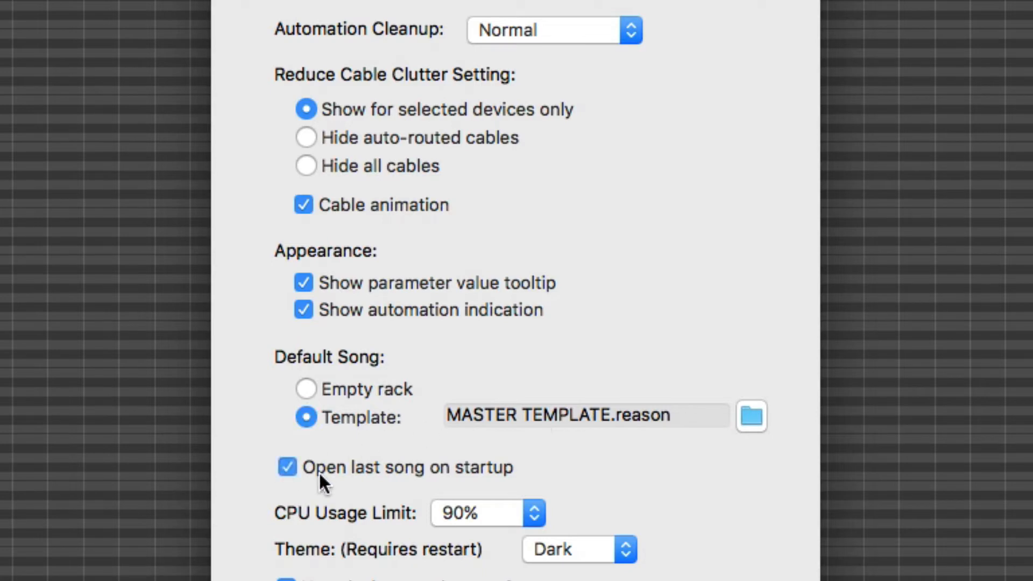
{"action": "left_click", "coordinate": [288, 468]}
{"action": "left_click", "coordinate": [306, 389]}
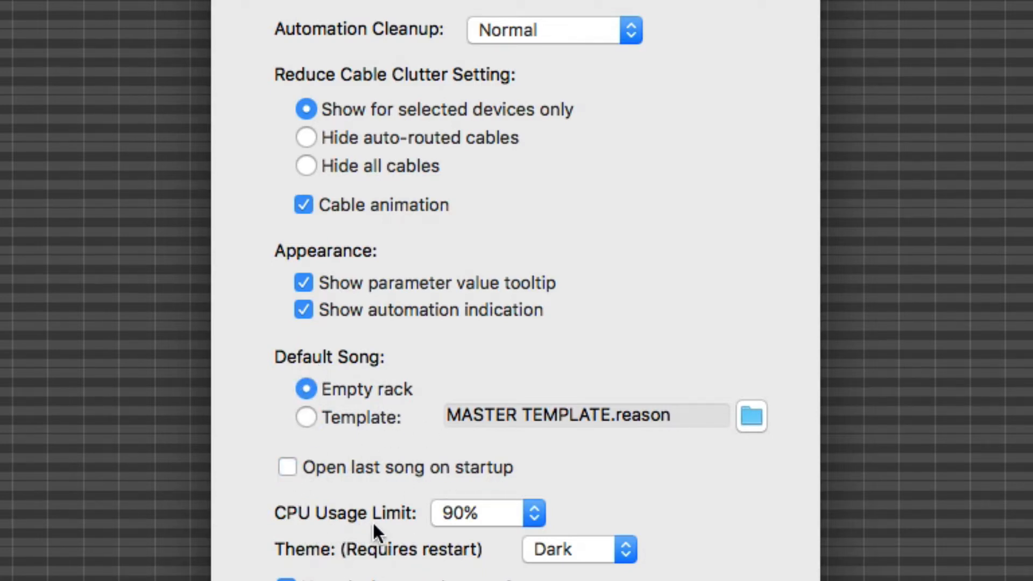
Review the available CPU Usage Limit percentages and the Theme choices in the General preferences.
{"action": "left_click", "coordinate": [517, 509]}
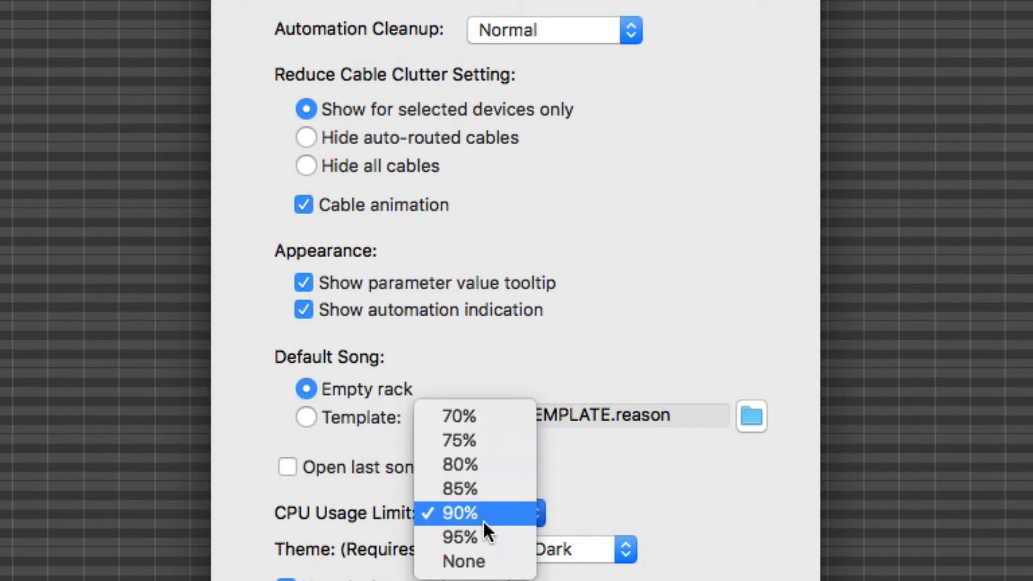
{"action": "left_click", "coordinate": [622, 497]}
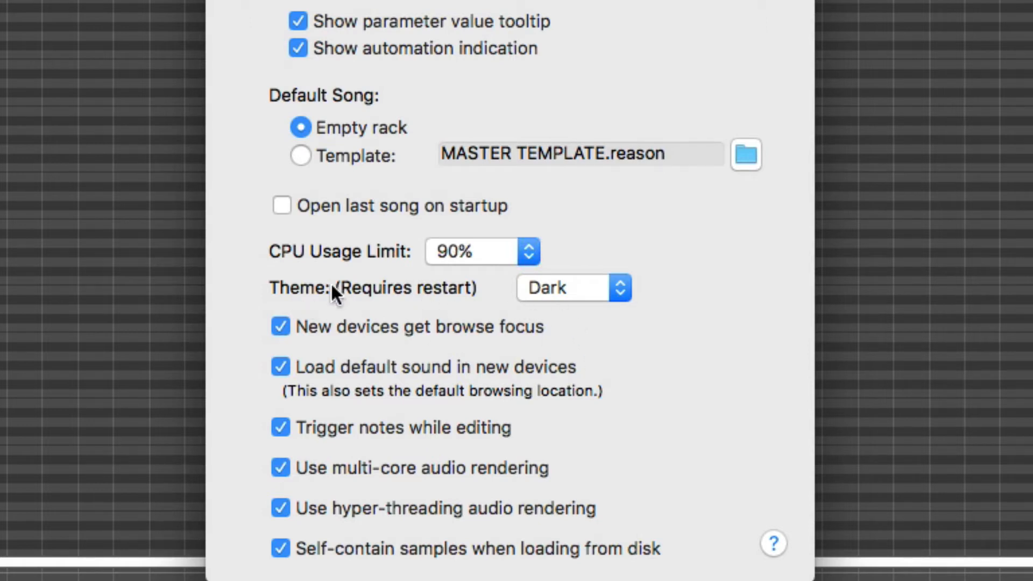
{"action": "left_click", "coordinate": [580, 283]}
{"action": "left_click", "coordinate": [596, 285]}
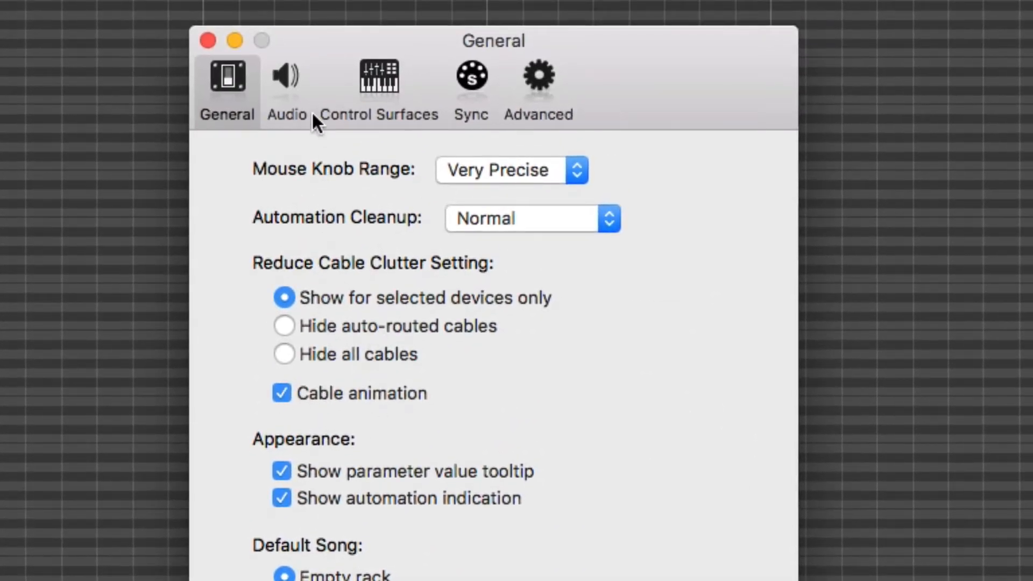
Examine the Audio preferences, including the available audio devices and sample rates.
{"action": "left_click", "coordinate": [287, 89]}
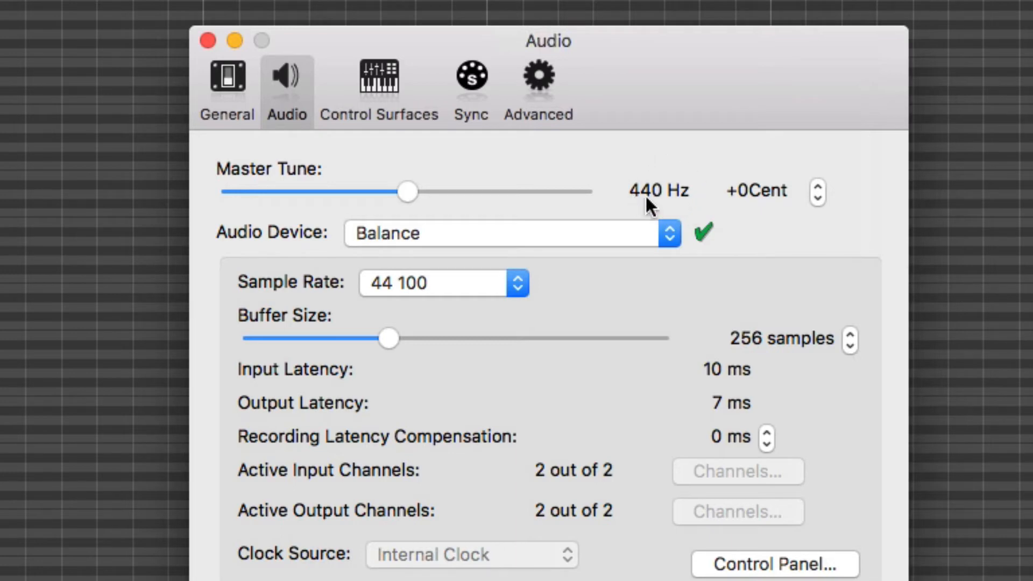
{"action": "left_click", "coordinate": [420, 240]}
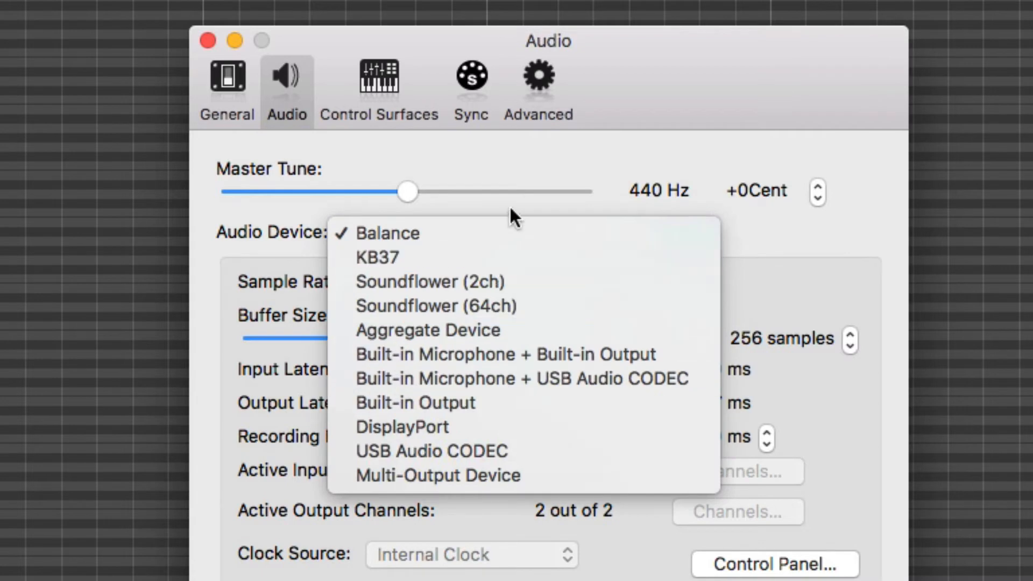
{"action": "left_click", "coordinate": [822, 218]}
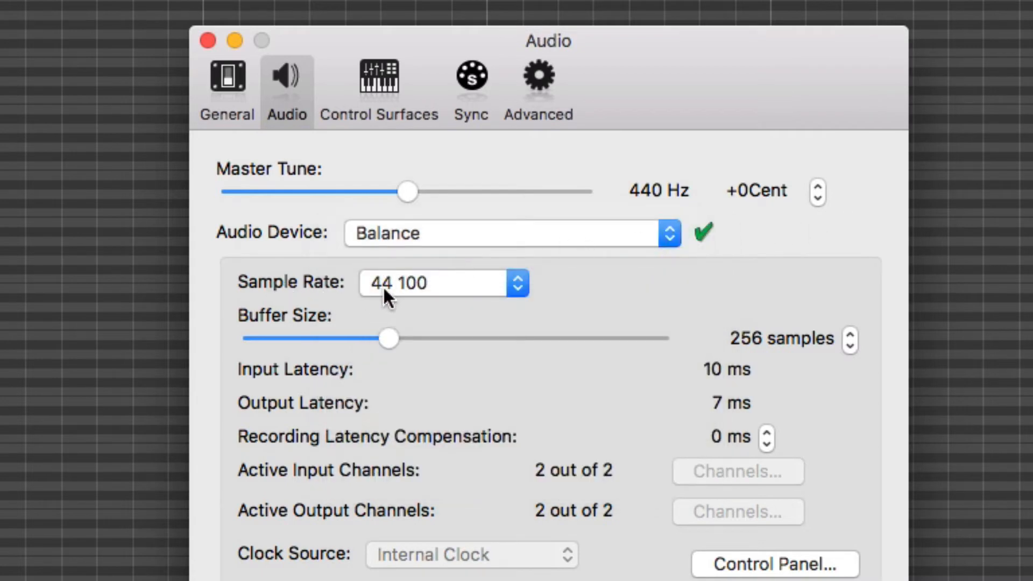
{"action": "left_click", "coordinate": [417, 286]}
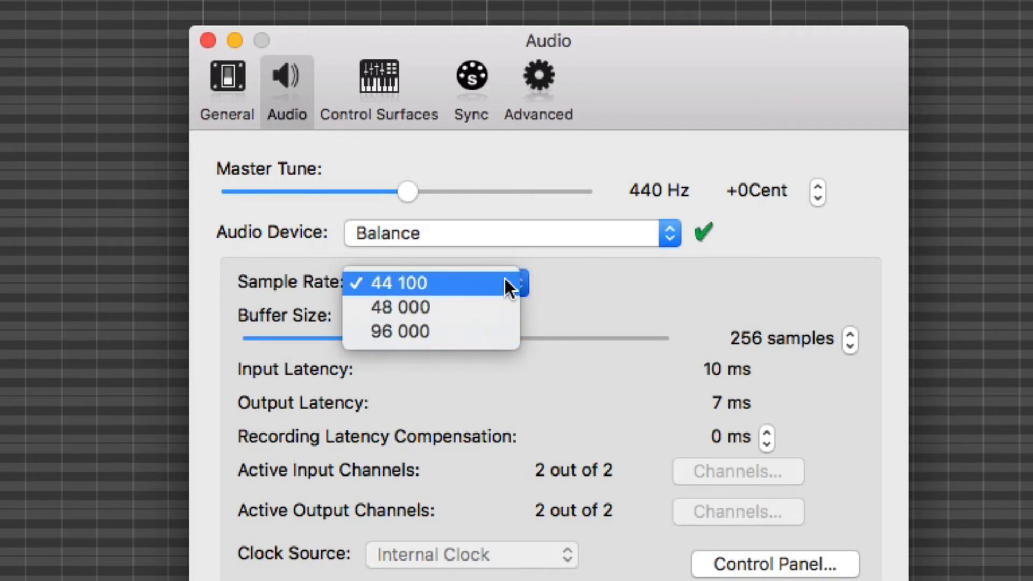
{"action": "left_click", "coordinate": [610, 285]}
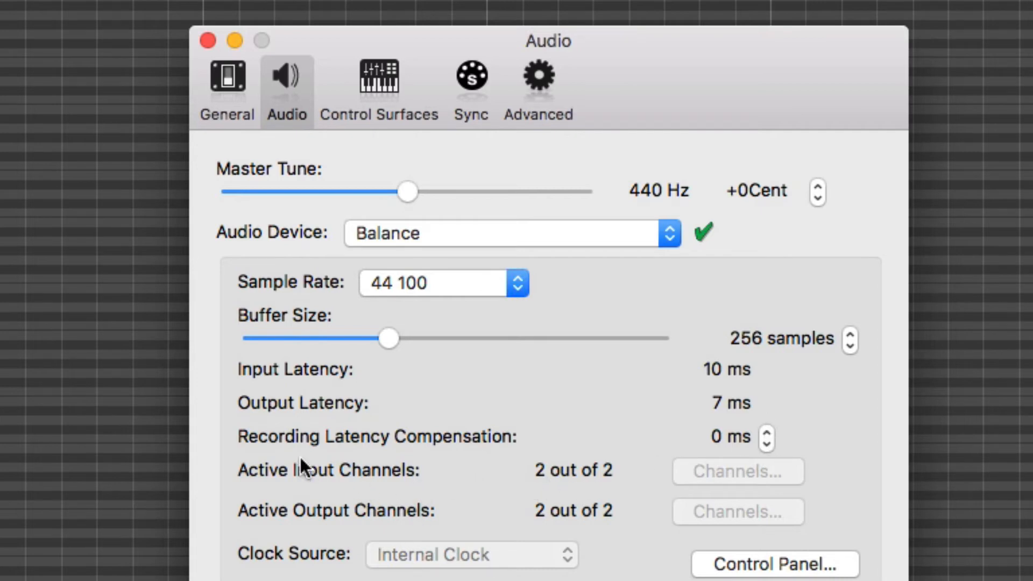
Try KB37 as the audio device and toggle its first input pair in the active input channels.
{"action": "left_click", "coordinate": [467, 237]}
{"action": "left_click", "coordinate": [412, 256]}
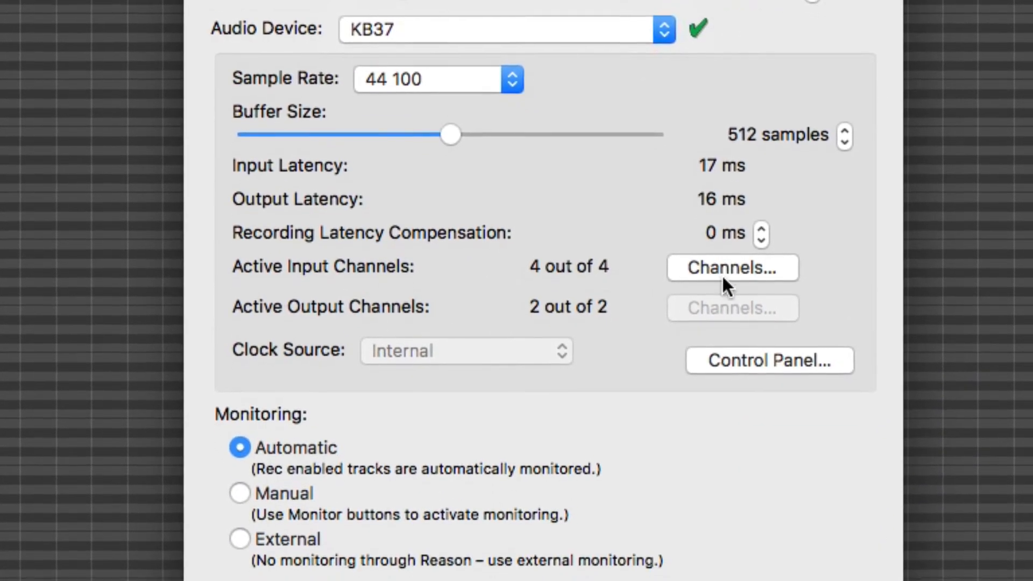
{"action": "left_click", "coordinate": [722, 273]}
{"action": "left_click_drag", "start_coordinate": [493, 89], "coordinate": [1028, 157]}
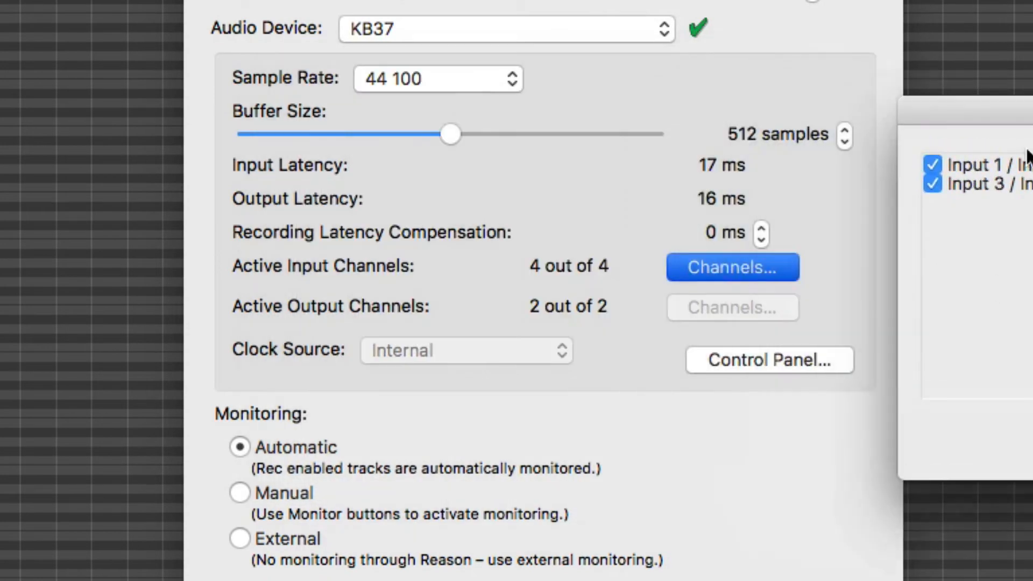
{"action": "left_click", "coordinate": [932, 164]}
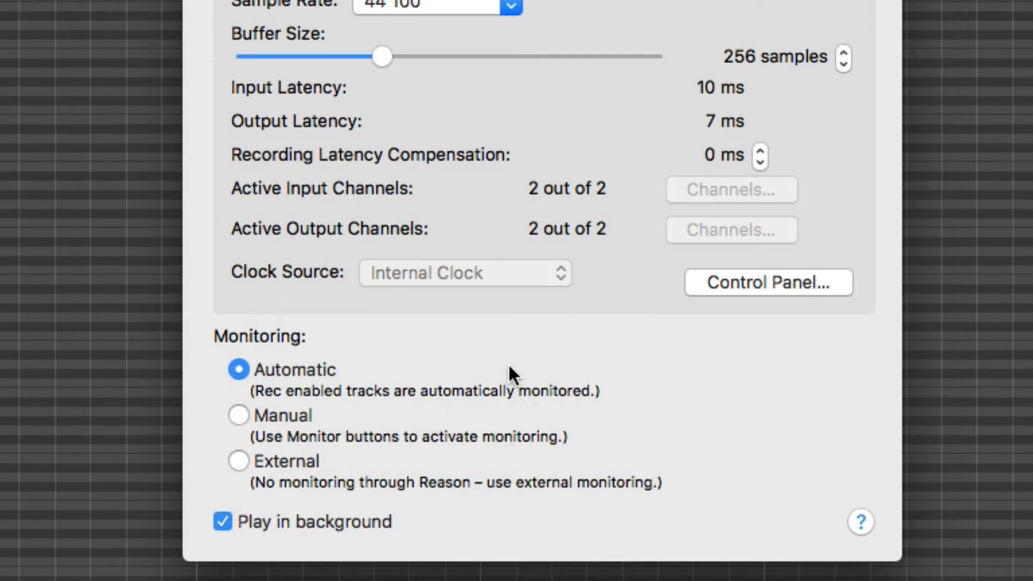
Try the Manual and External monitoring modes, returning Monitoring to Automatic.
{"action": "left_click", "coordinate": [238, 415]}
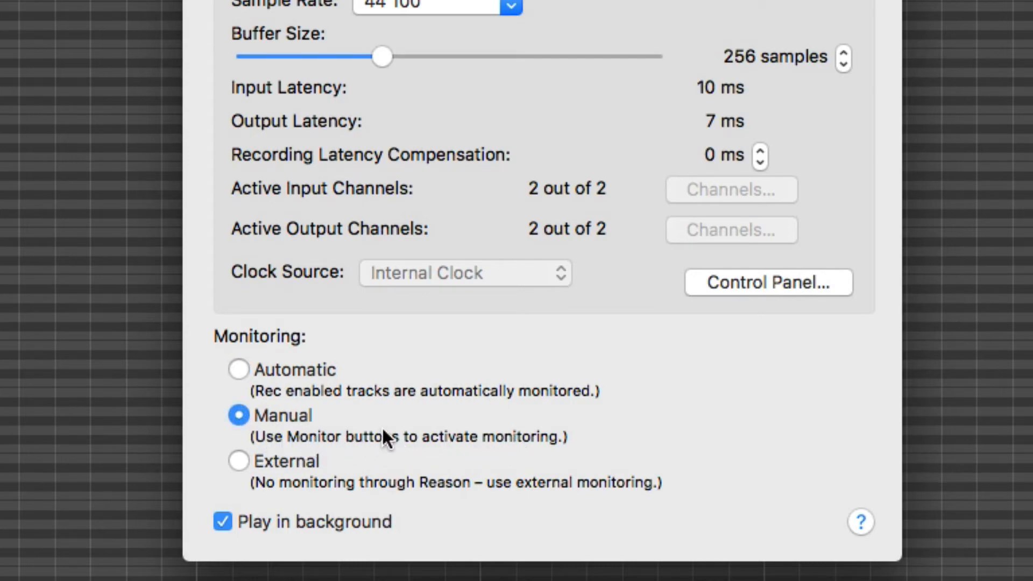
{"action": "left_click", "coordinate": [238, 460]}
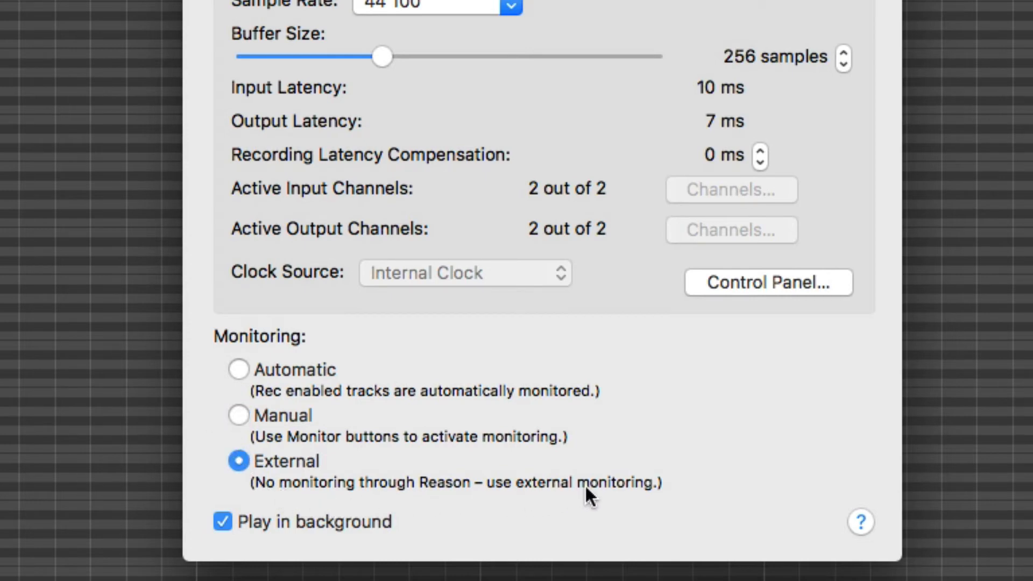
{"action": "left_click", "coordinate": [239, 370]}
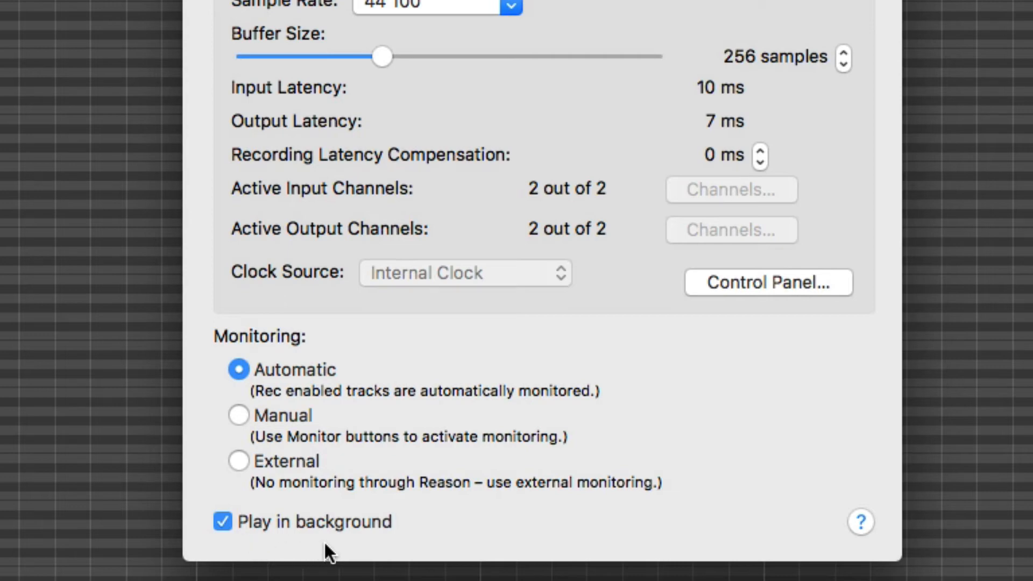
Start adding a control surface with manufacturer <Other> and model MIDI Control Keyboard.
{"action": "left_click", "coordinate": [346, 88]}
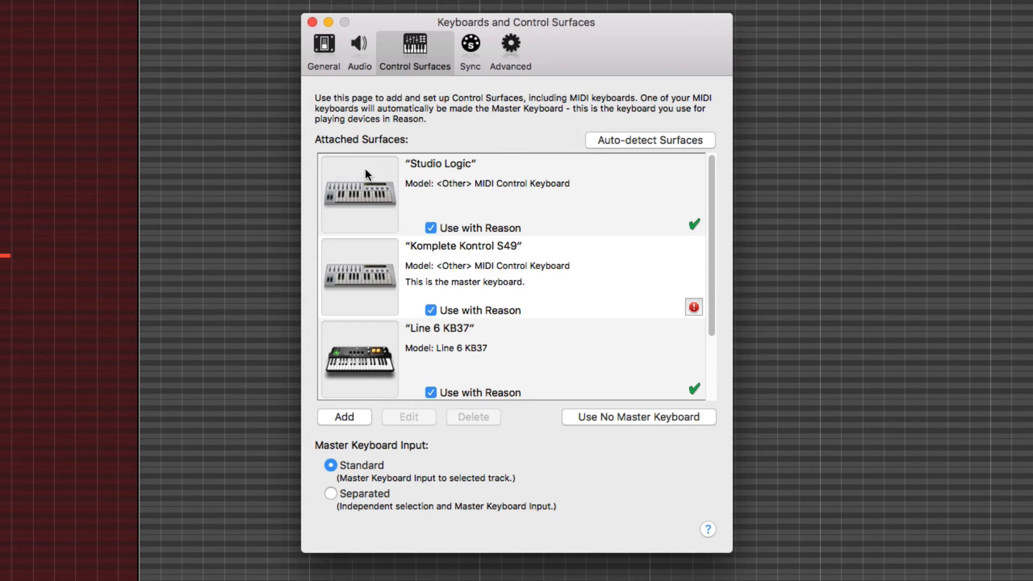
{"action": "left_click", "coordinate": [347, 418]}
{"action": "left_click", "coordinate": [474, 87]}
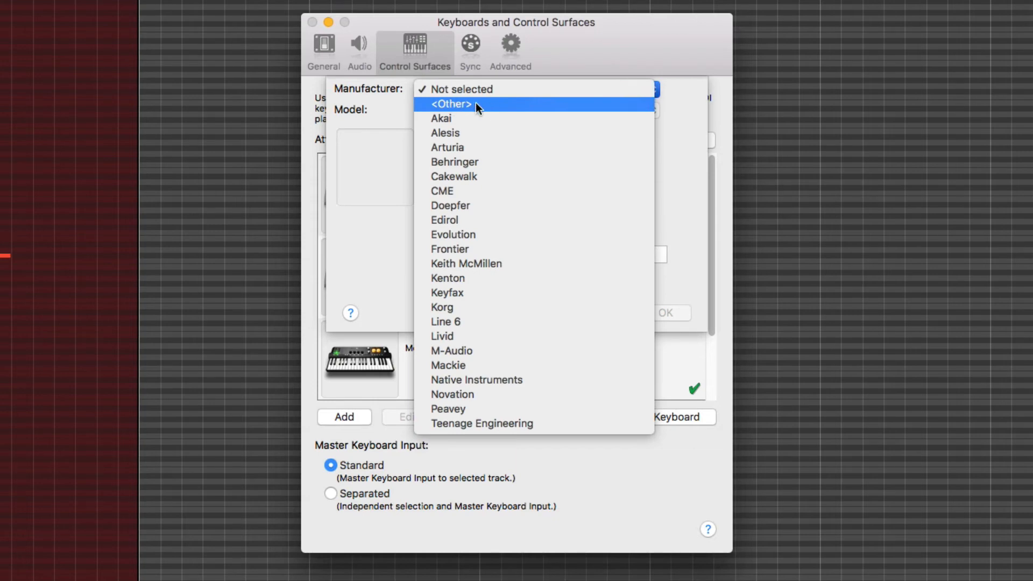
{"action": "left_click", "coordinate": [476, 103]}
{"action": "left_click", "coordinate": [498, 110]}
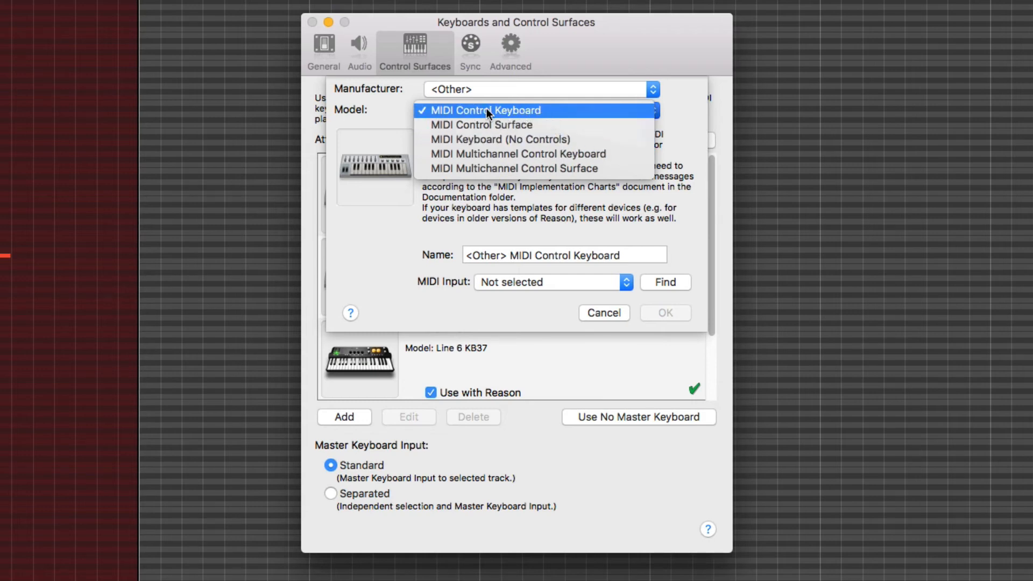
{"action": "left_click", "coordinate": [564, 109]}
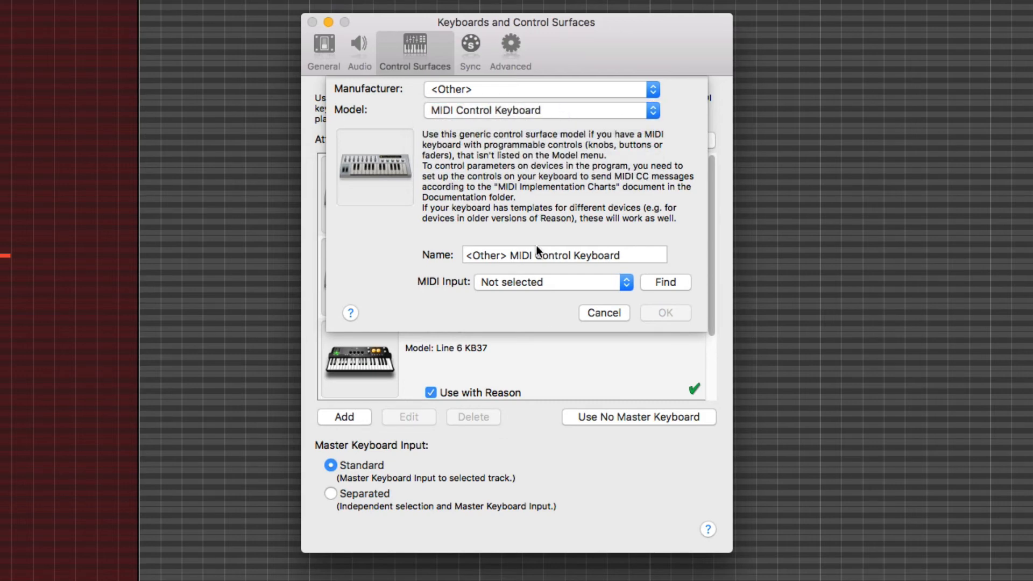
Review the new surface's name and the available MIDI inputs, and cancel adding the surface.
{"action": "left_click_drag", "start_coordinate": [624, 255], "coordinate": [458, 247]}
{"action": "left_click", "coordinate": [557, 227]}
{"action": "left_click", "coordinate": [556, 280]}
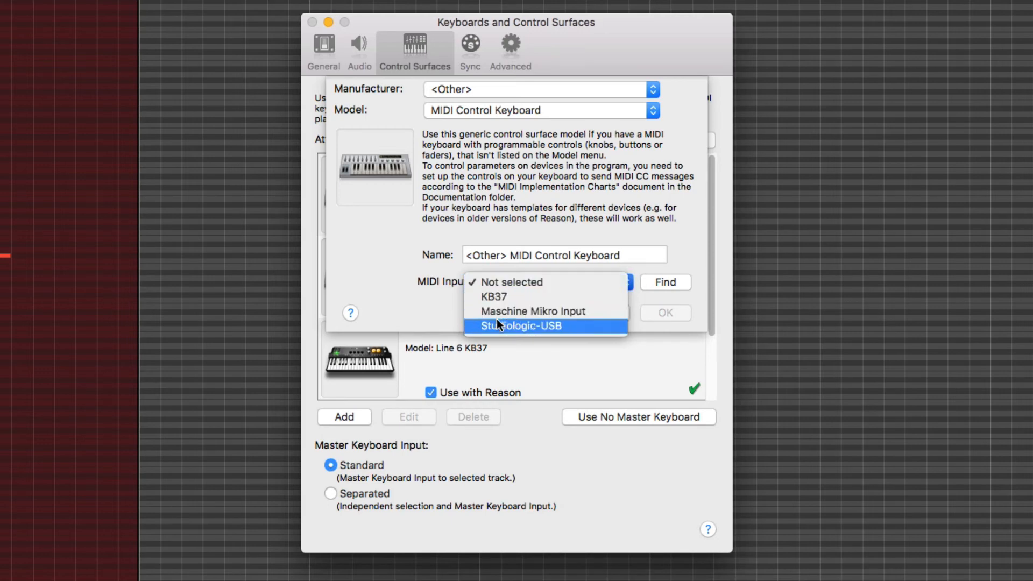
{"action": "left_click", "coordinate": [586, 188]}
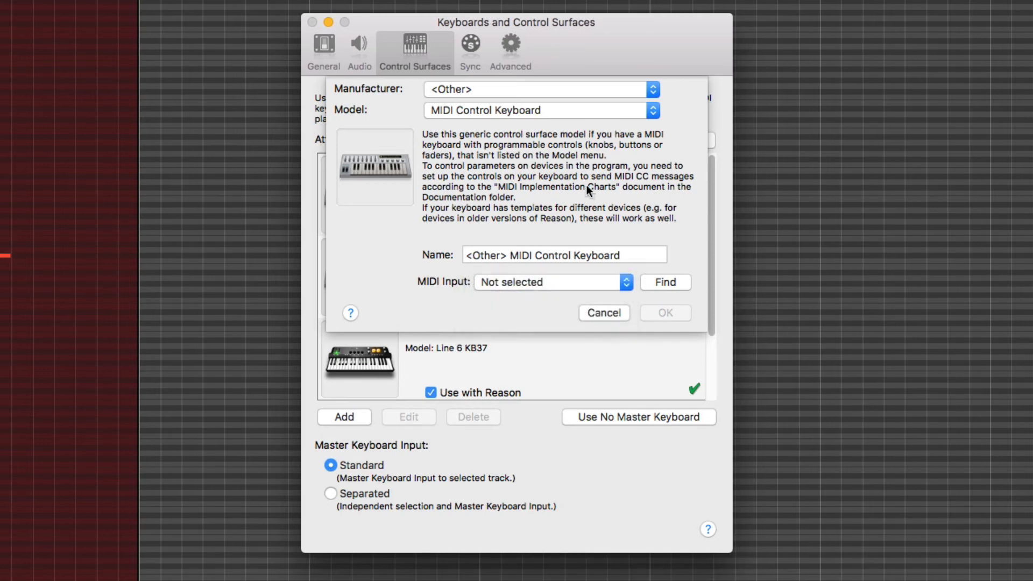
{"action": "left_click", "coordinate": [615, 314]}
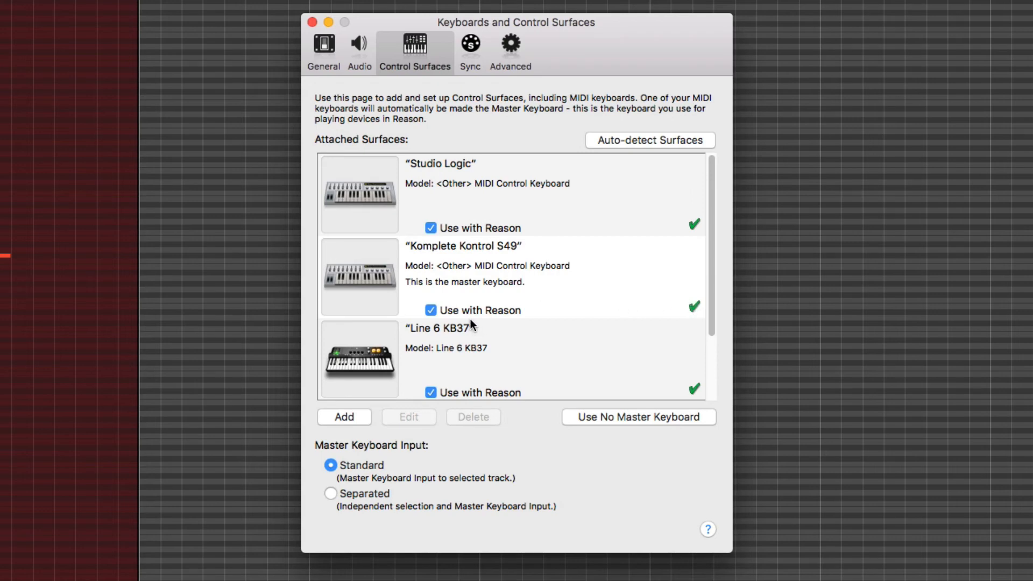
Examine the attached surfaces Studio Logic, Komplete Kontrol S49 and Line 6 KB37 and their master keyboard assignment.
{"action": "left_click", "coordinate": [527, 212]}
{"action": "left_click", "coordinate": [536, 286]}
{"action": "left_click", "coordinate": [545, 325]}
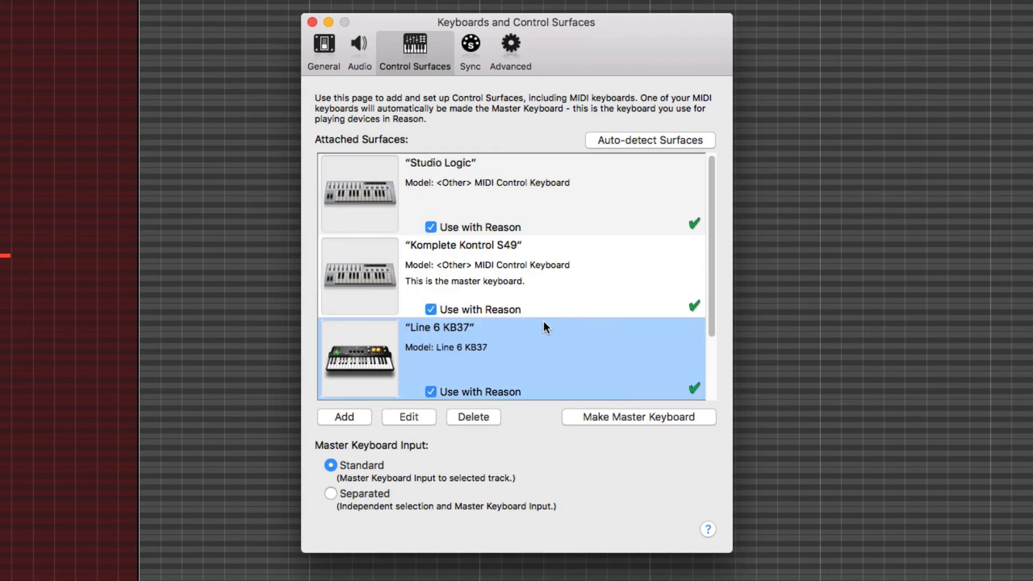
{"action": "left_click", "coordinate": [548, 268]}
{"action": "left_click", "coordinate": [560, 210]}
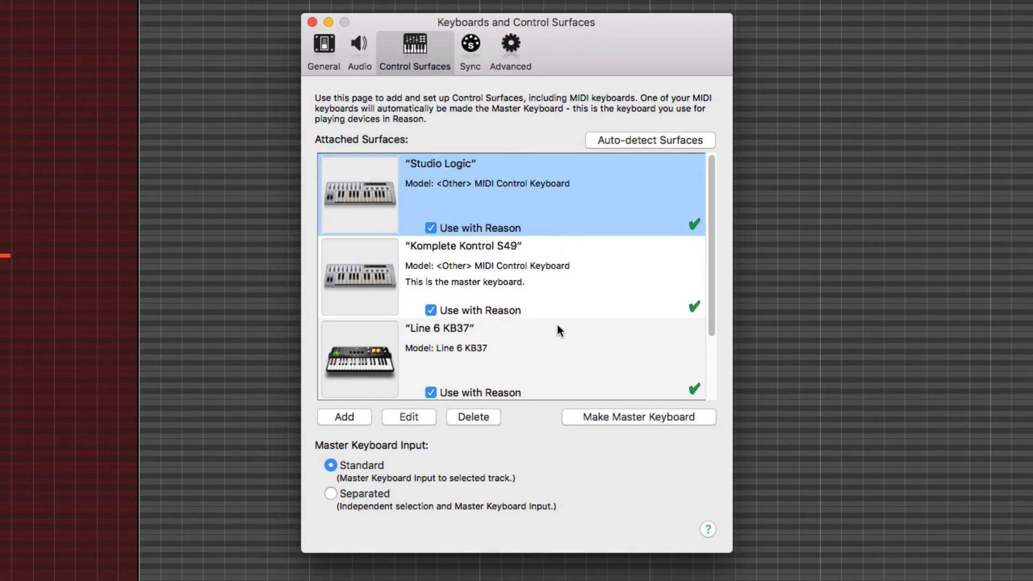
{"action": "left_click", "coordinate": [531, 265]}
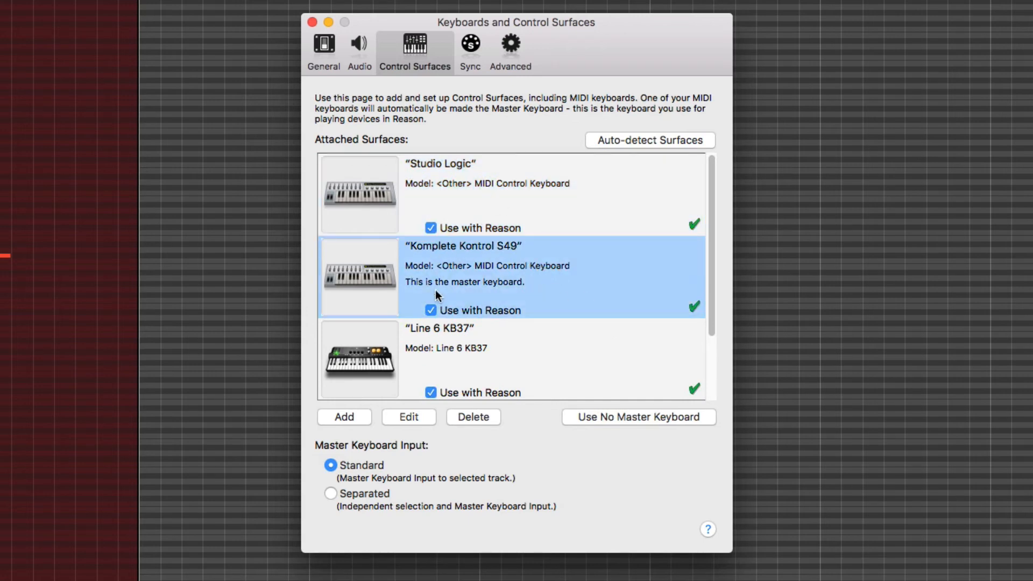
{"action": "left_click", "coordinate": [530, 360]}
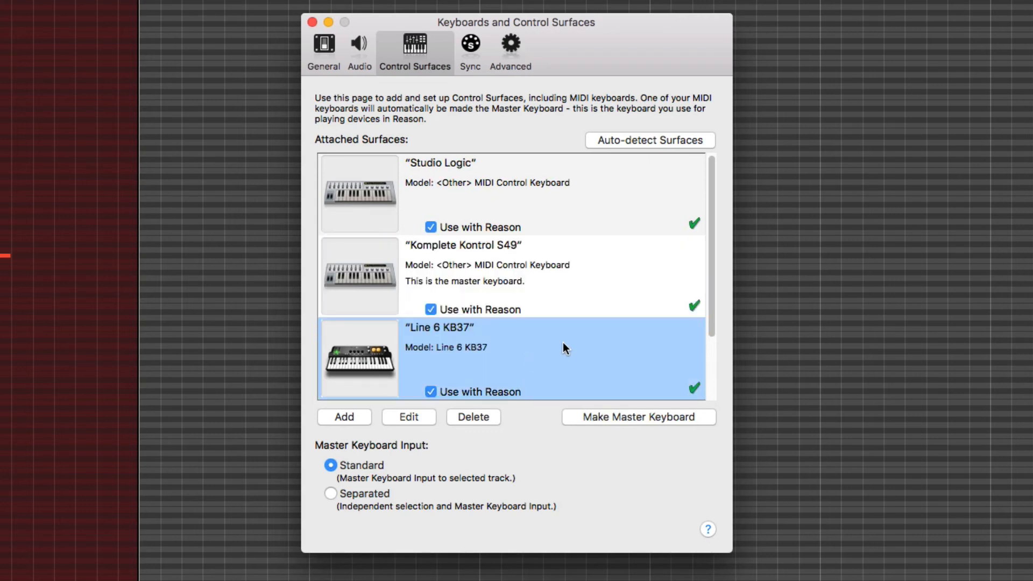
{"action": "scroll", "coordinate": [563, 342], "scroll_direction": "down", "scroll_amount": 2}
{"action": "scroll", "coordinate": [563, 342], "scroll_direction": "up", "scroll_amount": 2}
{"action": "left_click", "coordinate": [556, 212]}
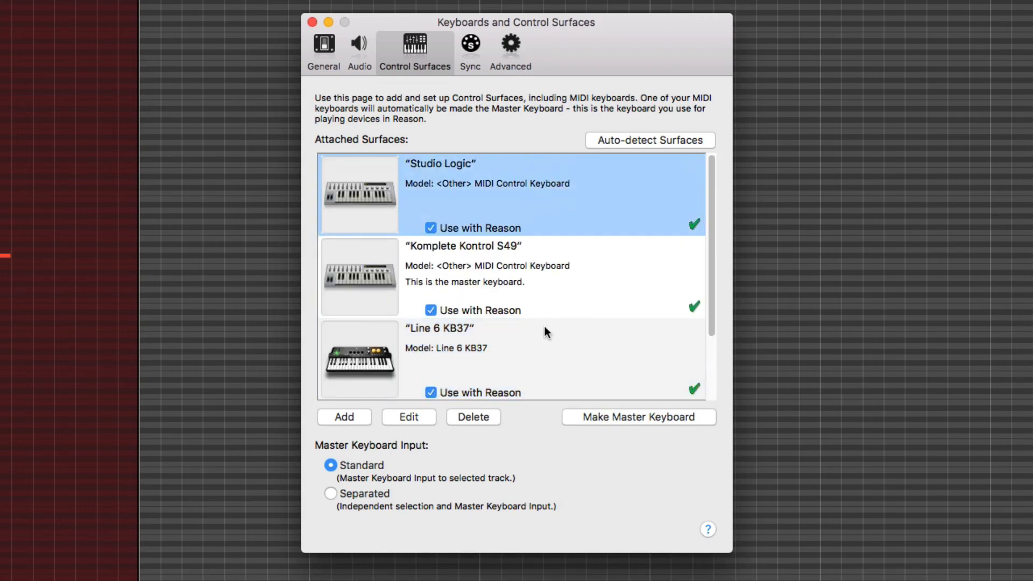
{"action": "left_click", "coordinate": [548, 354]}
{"action": "left_click", "coordinate": [552, 275]}
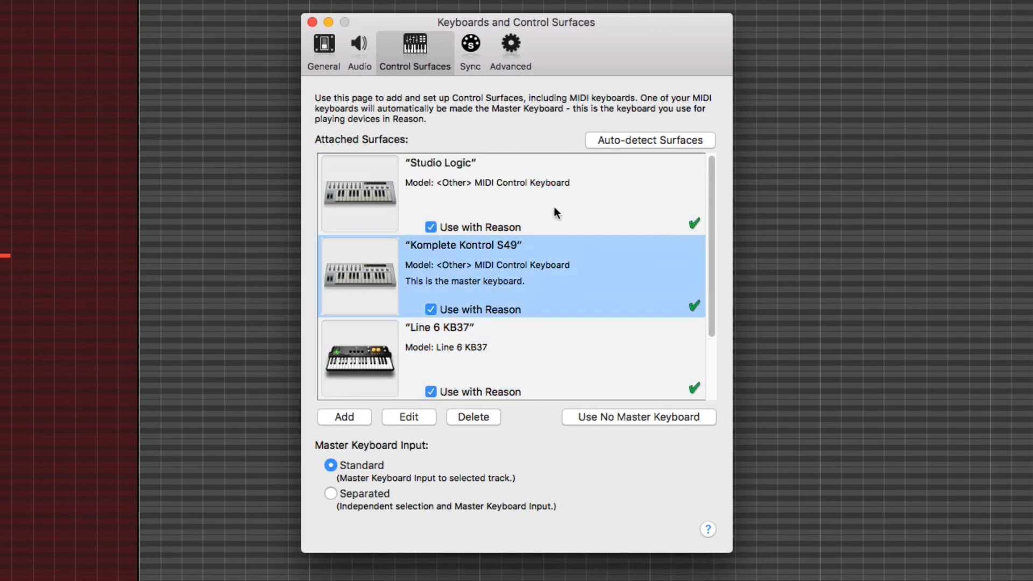
{"action": "left_click", "coordinate": [556, 199]}
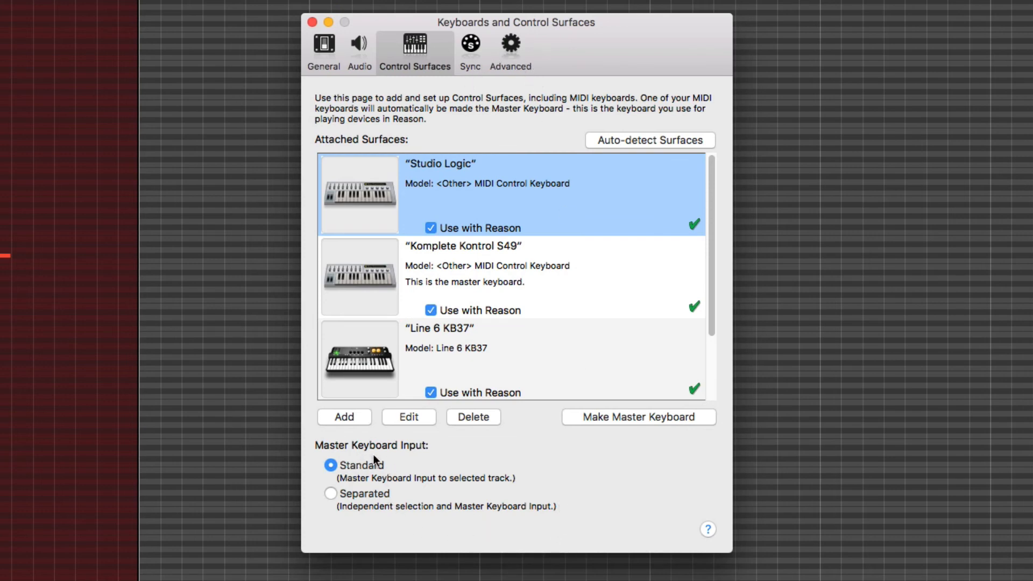
Review the Sync and Advanced settings, opening the folder chooser for adding a VST plugin folder and cancelling it.
{"action": "left_click", "coordinate": [470, 47]}
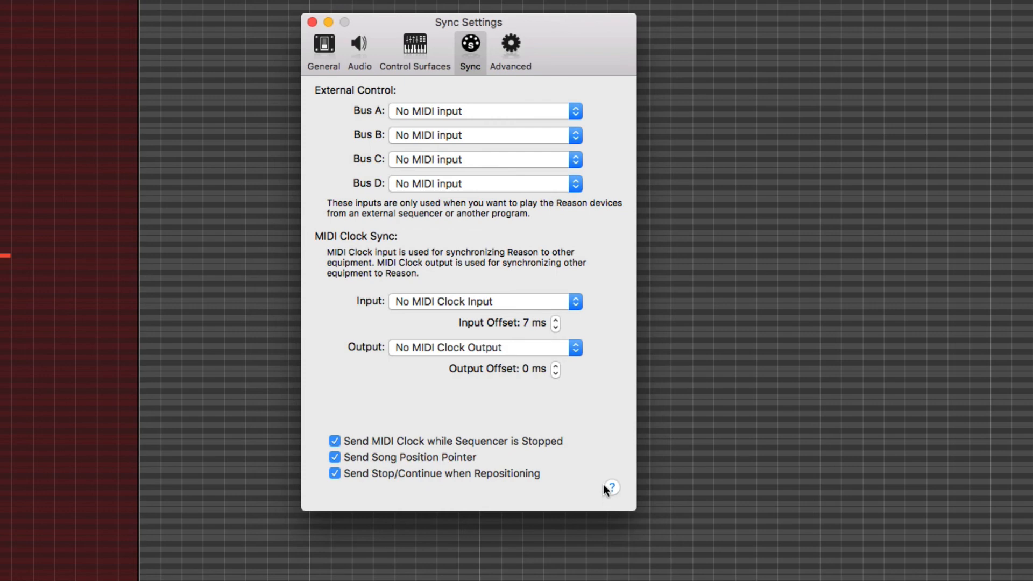
{"action": "left_click", "coordinate": [515, 46]}
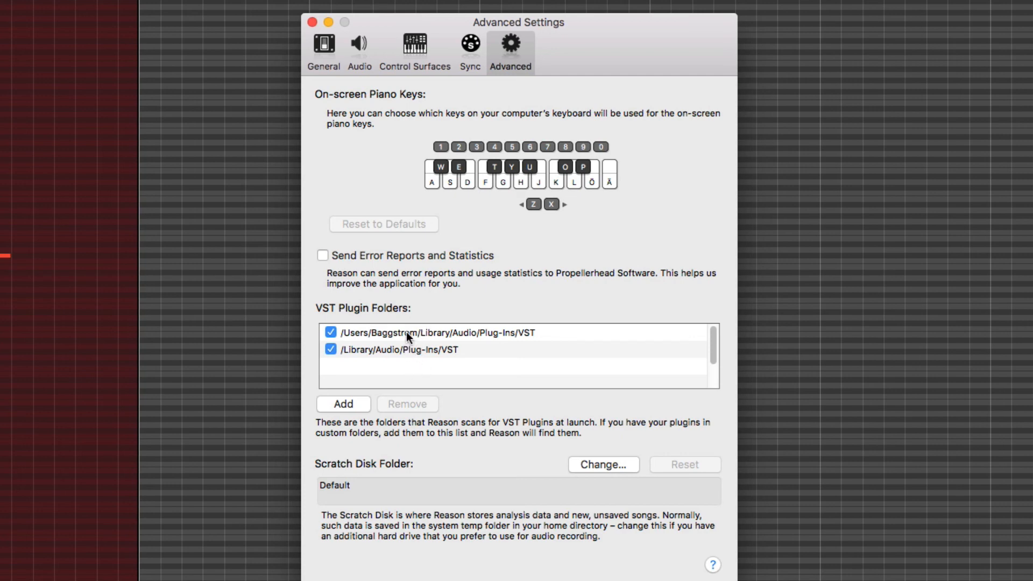
{"action": "left_click", "coordinate": [355, 402]}
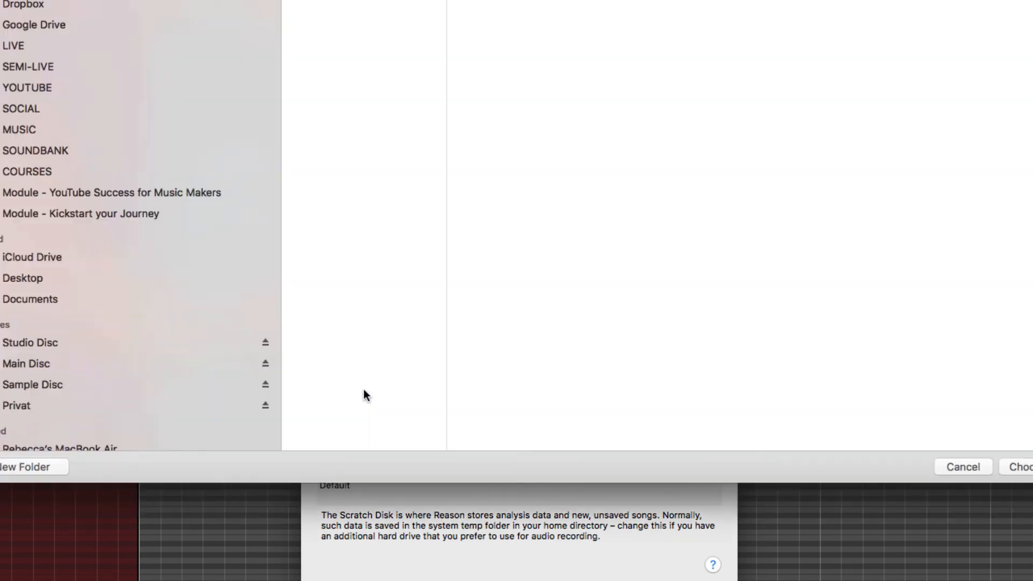
{"action": "left_click", "coordinate": [954, 466]}
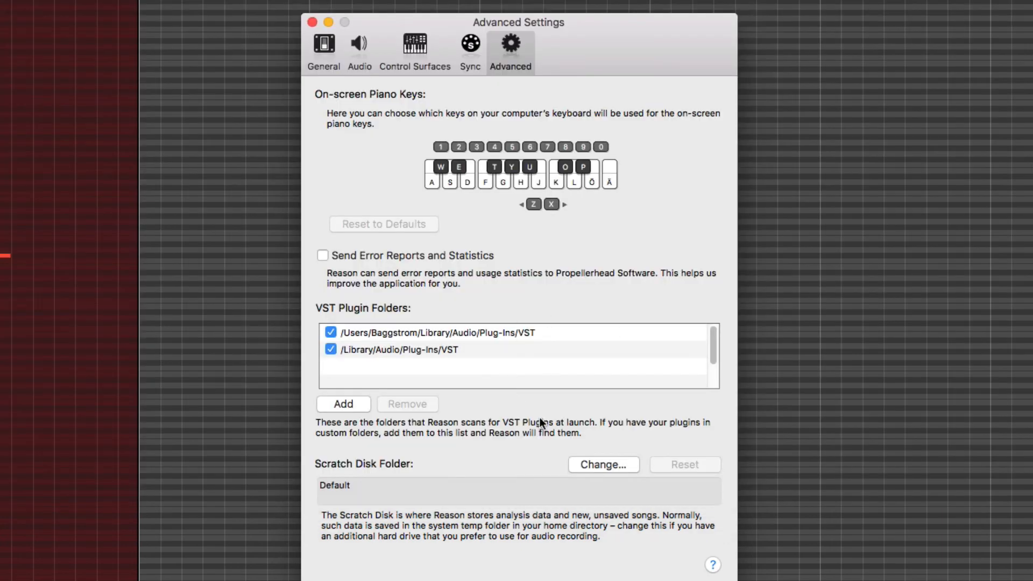